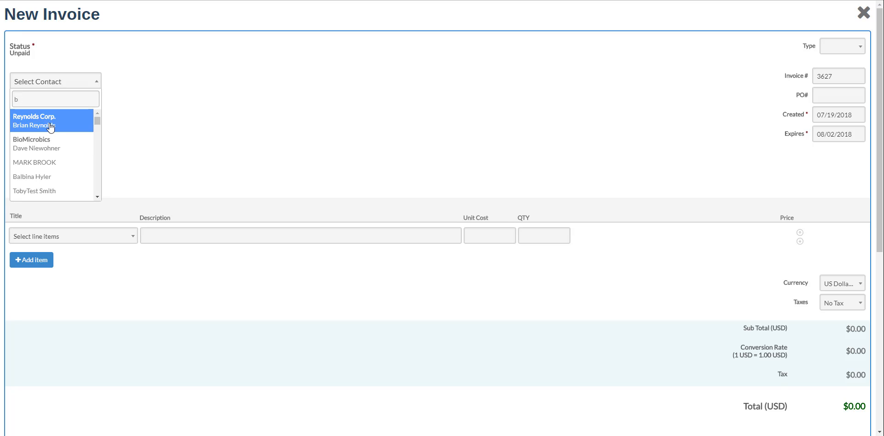
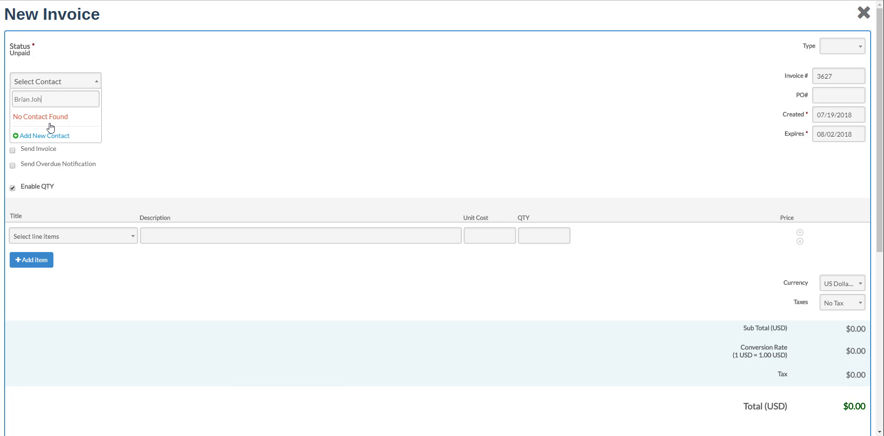
Drop the new contact for the typed person's name and bill the invoice to Reynolds Corp
click(46, 136)
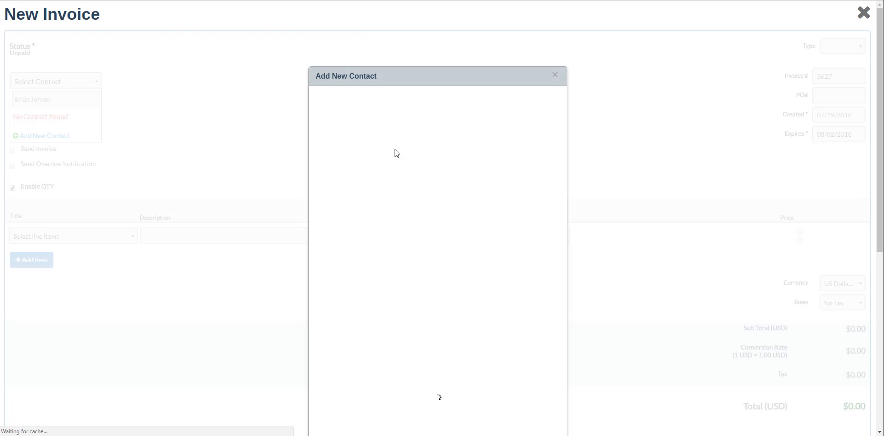
click(554, 75)
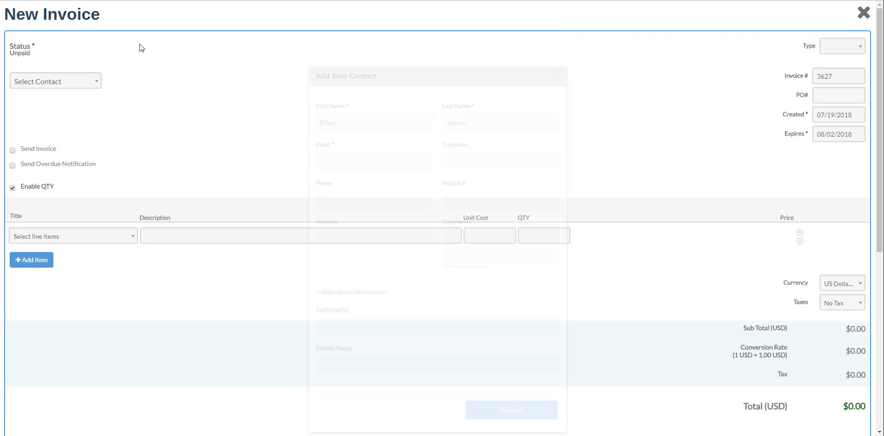
click(61, 87)
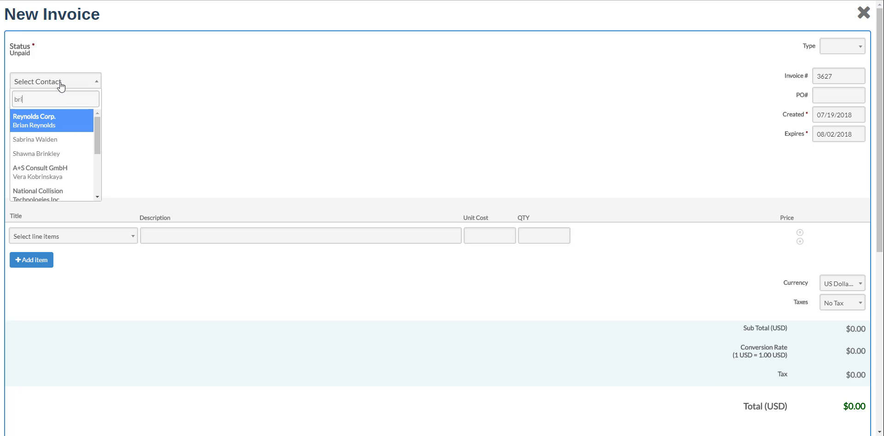
click(45, 120)
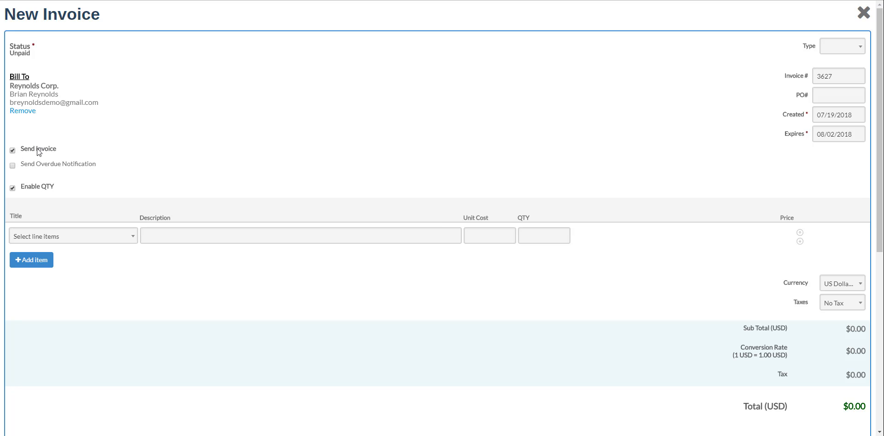
Set the invoice type to InfoFlo Pay
click(835, 50)
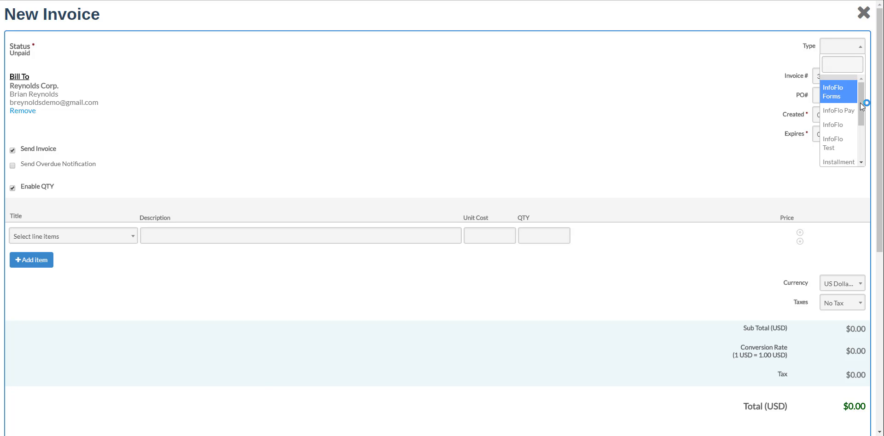
mouse_move(860, 103)
mouse_down()
mouse_move(864, 142)
mouse_move(860, 98)
mouse_up()
click(838, 112)
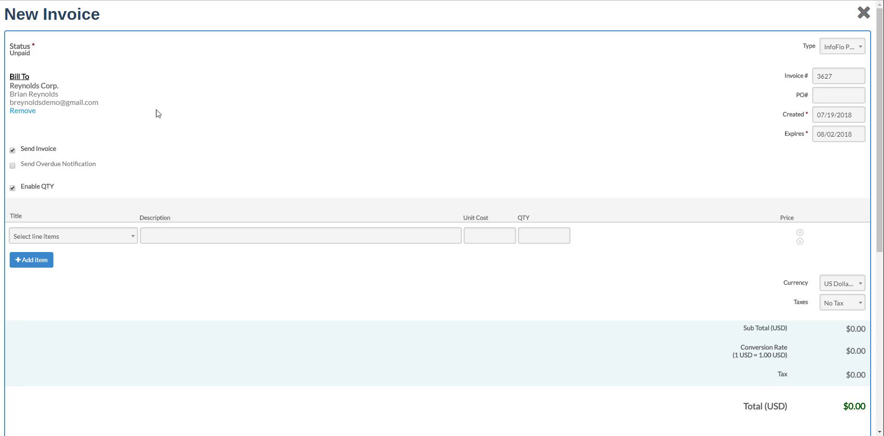
Add Online Forms and QuickBooks Sync Online lines, and append 'Custom description.' to the first description
scroll(156, 110, down, 1)
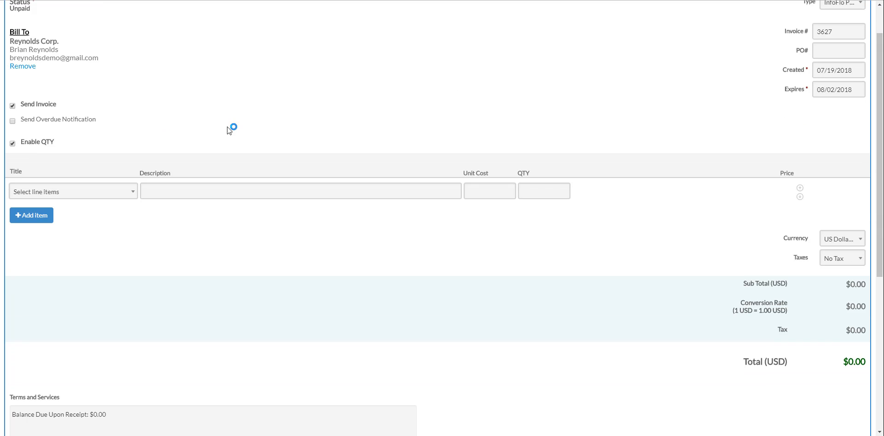
click(70, 191)
text(online)
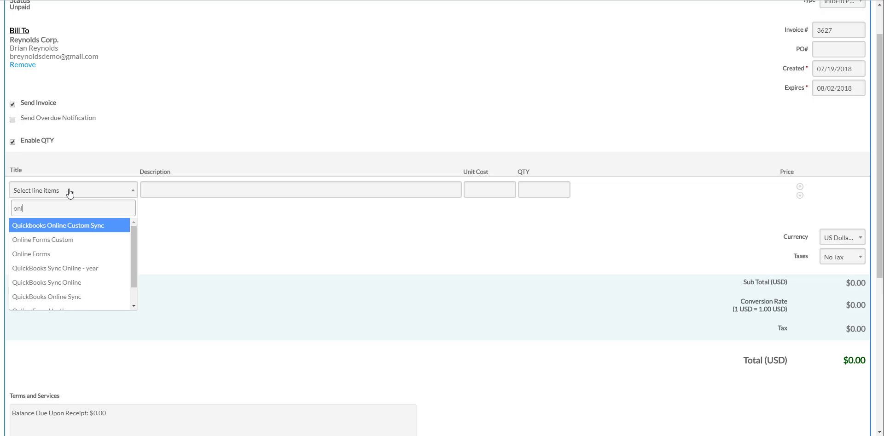
click(48, 254)
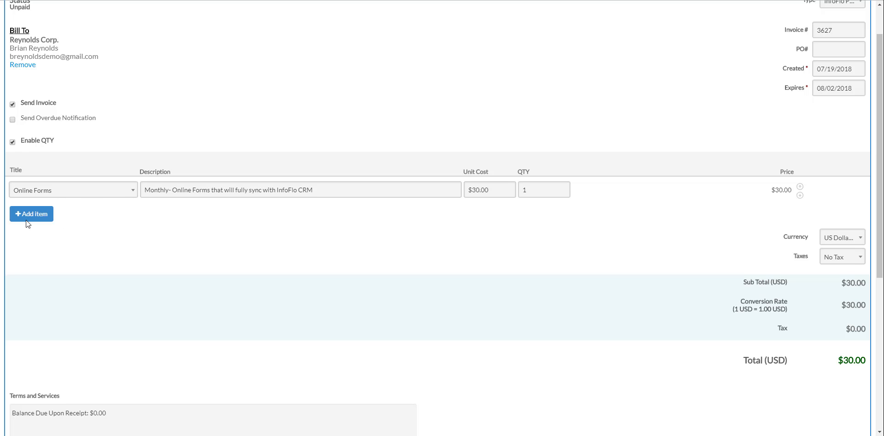
click(33, 218)
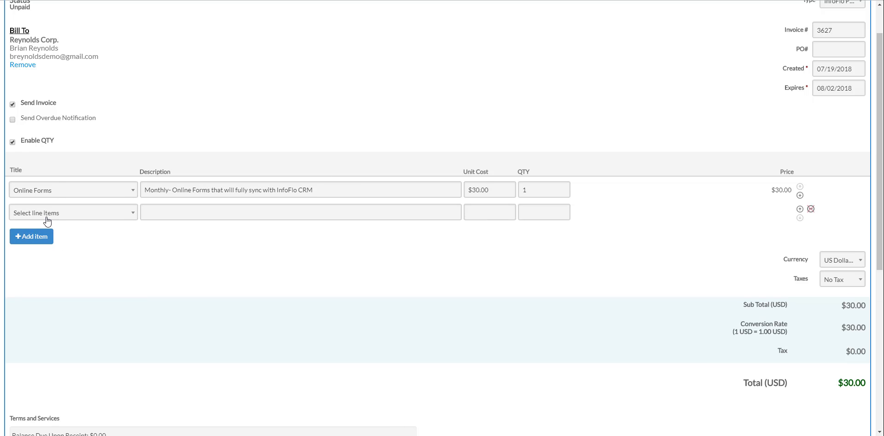
click(48, 218)
text(quic)
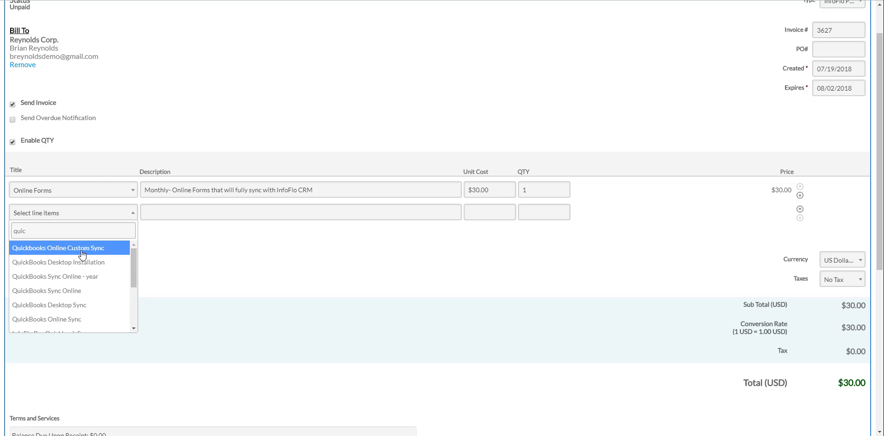
click(72, 293)
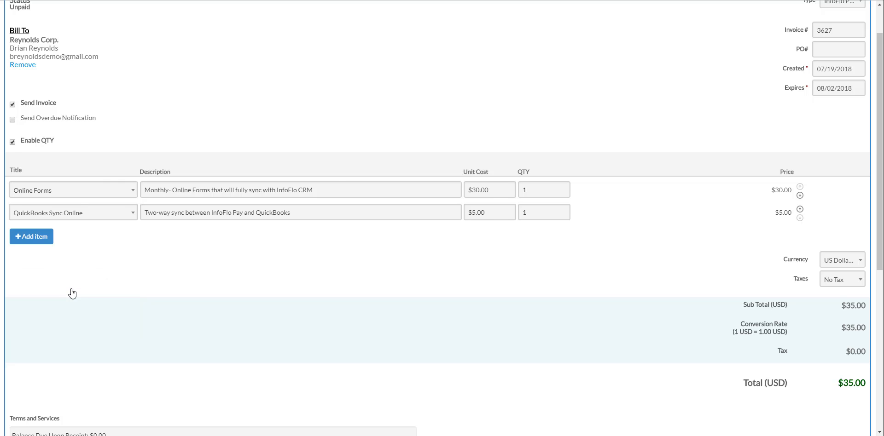
click(333, 186)
text(Custom description.)
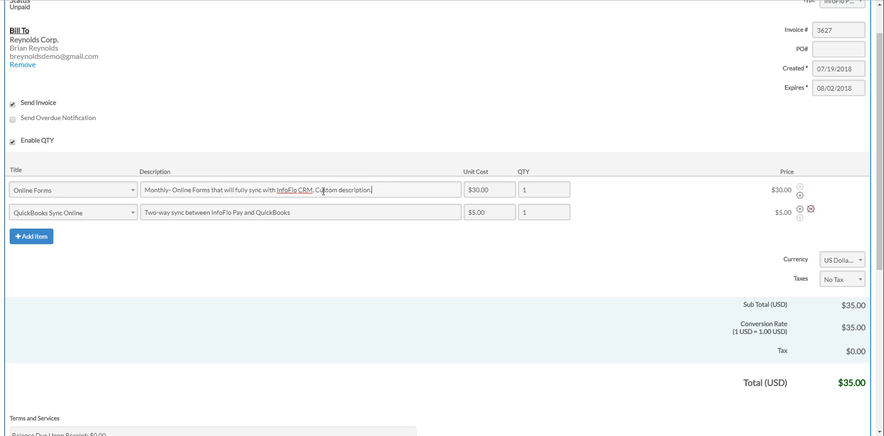
Append 'Here is more custom descriptio' to the second description, and set unit costs to $2.00 and $1.00 with quantity 3
click(331, 212)
text(Here is more custom)
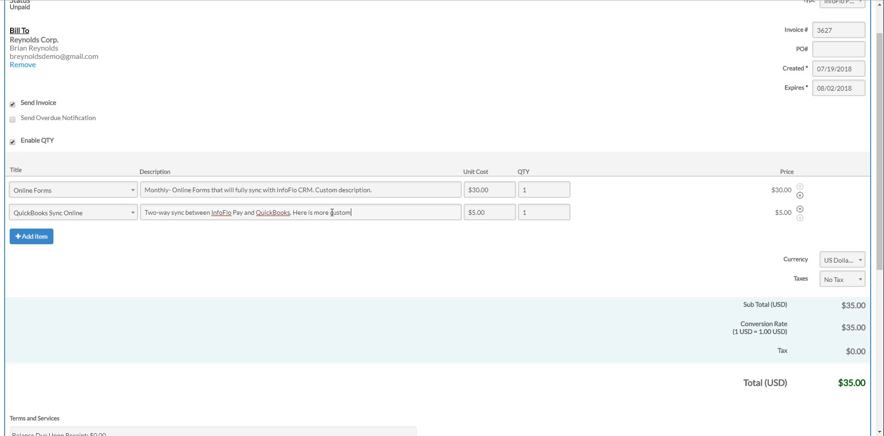
text( description.)
drag(496, 190, 455, 191)
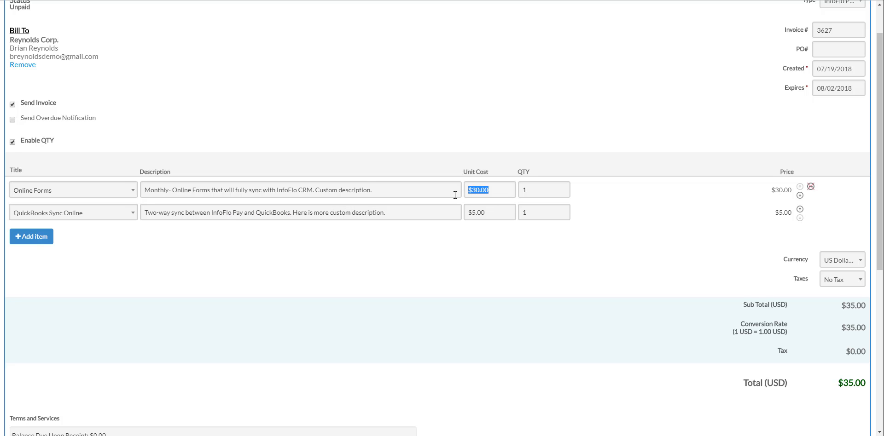
text($2.00)
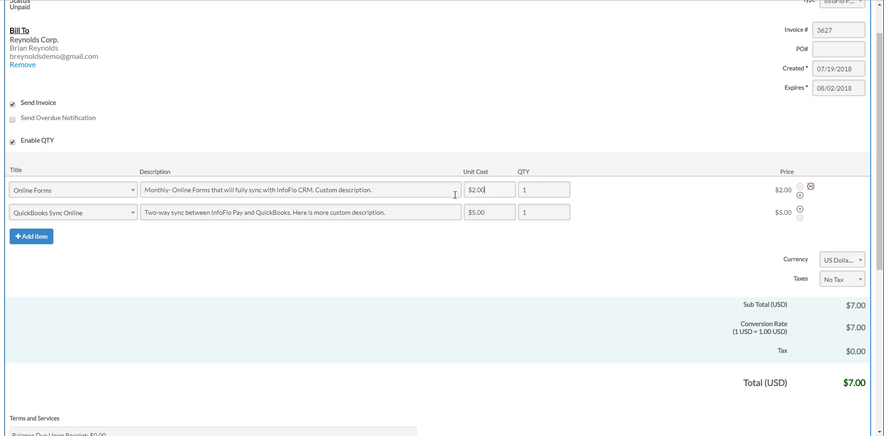
drag(498, 212, 448, 214)
text($1.00)
double_click(523, 213)
text(3)
Try adding a third line with new product 'Custom Product123', then cancel and remove the empty row
click(46, 236)
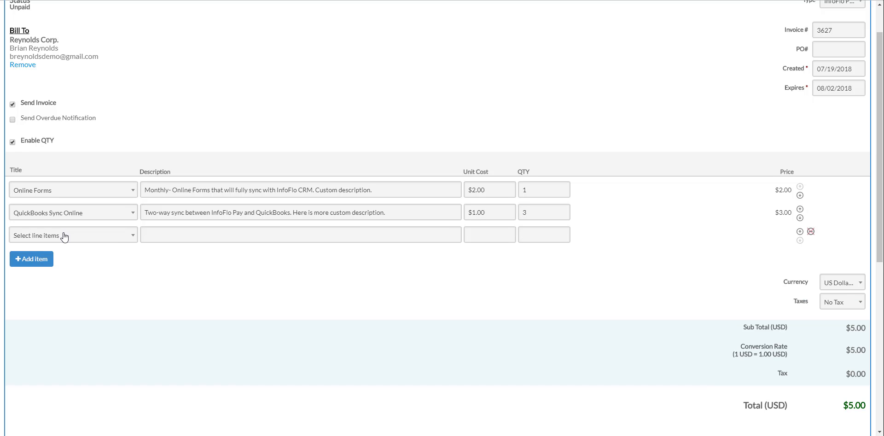
click(64, 237)
text(Custom Pr)
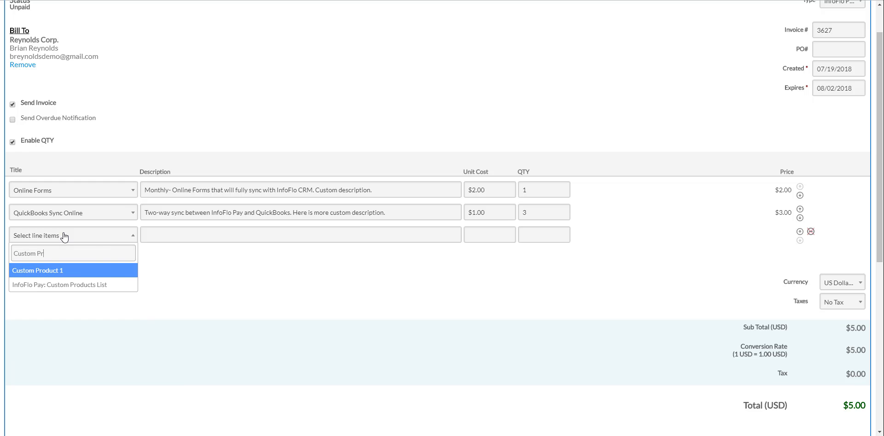
text(oduct123)
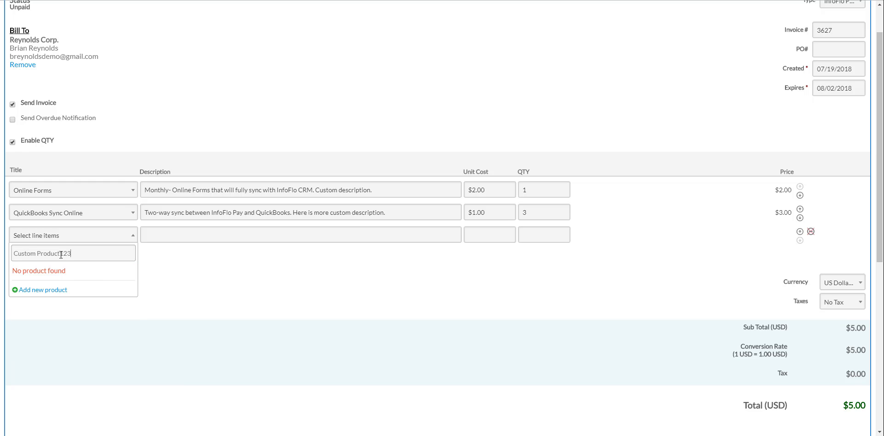
click(56, 291)
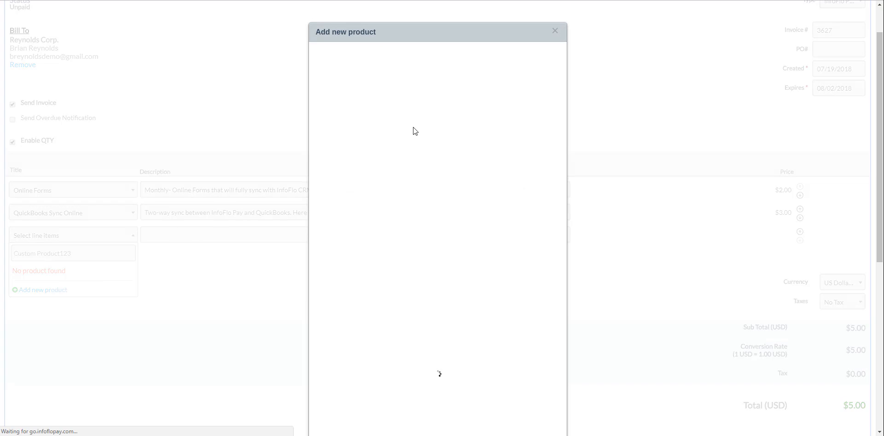
click(555, 31)
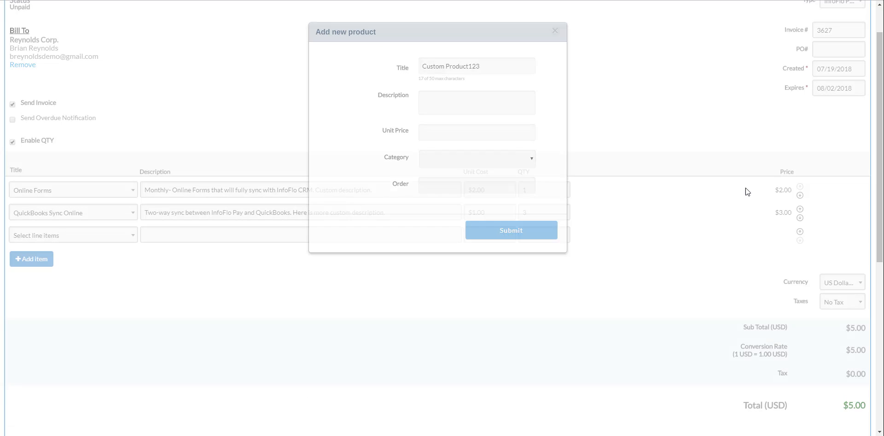
click(810, 233)
Set the invoice currency to Canadian Dollar, then change it to US Dollar
click(841, 261)
text(ca)
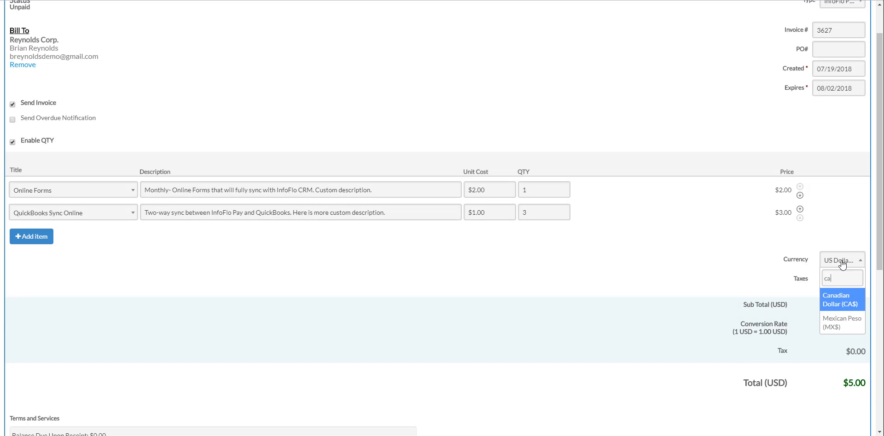
click(835, 307)
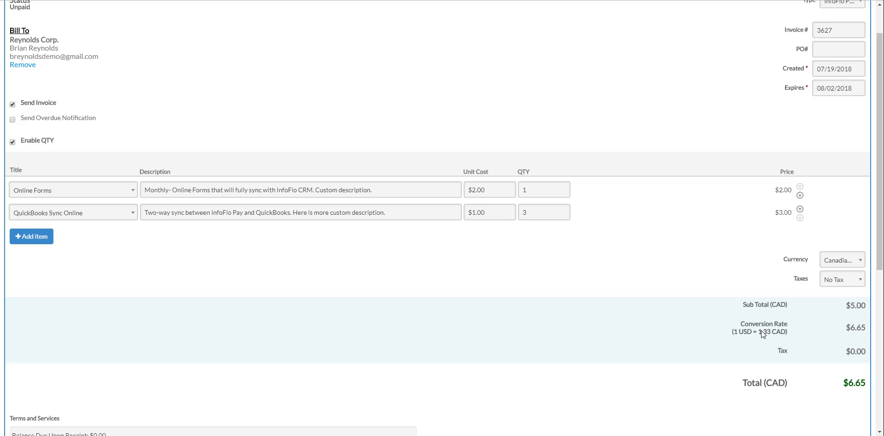
click(841, 260)
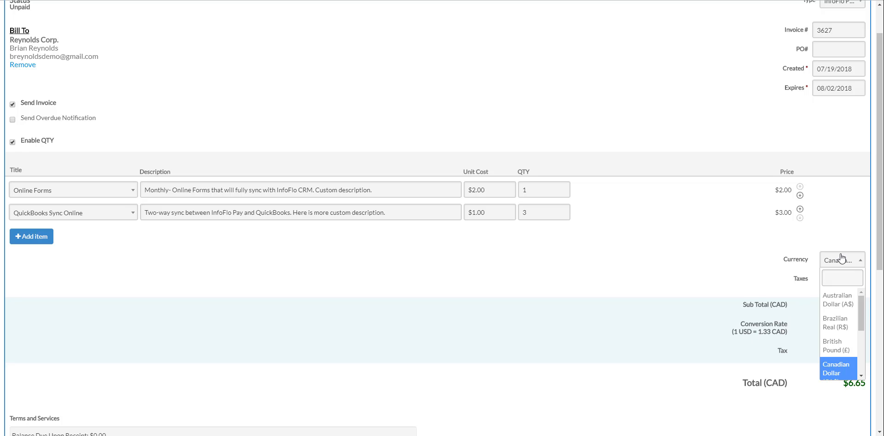
text(us)
click(839, 318)
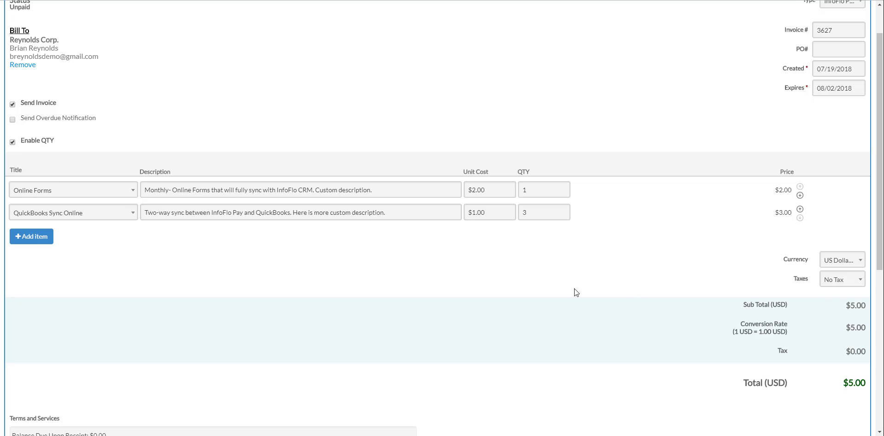
scroll(484, 283, down, 5)
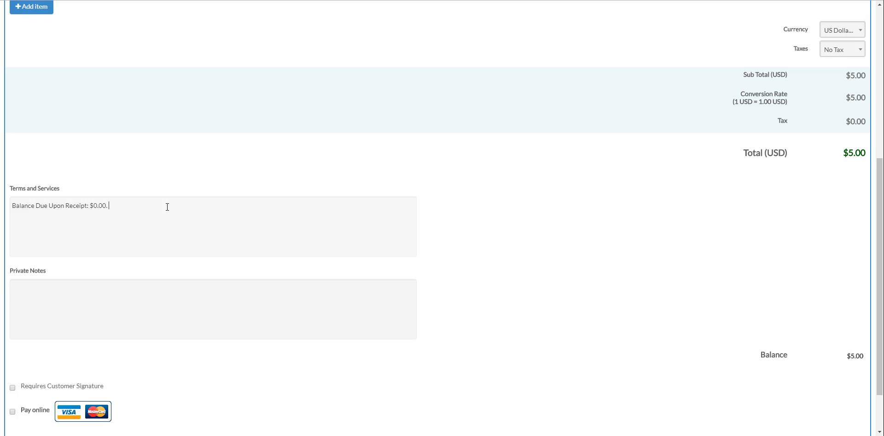
Add 'You can always add more.' to the terms and 'Here are private notes' as a private note, then submit
text(You c)
text(an always add mor)
text(e.)
text(Here are priv)
text(ate notes)
scroll(134, 346, down, 2)
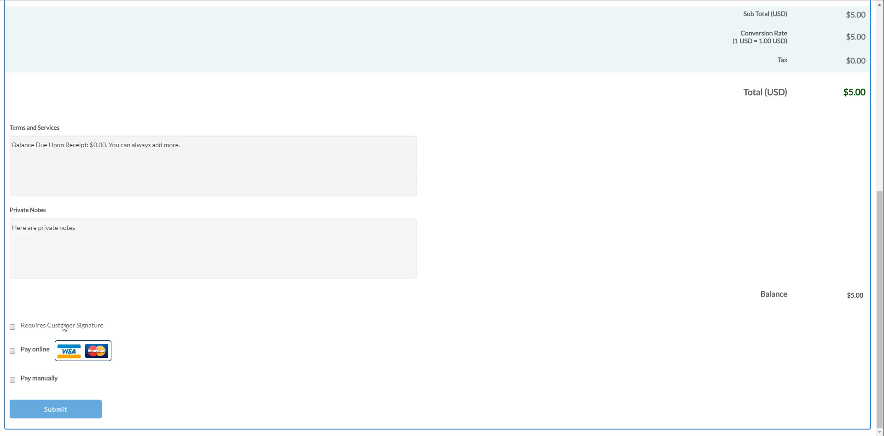
click(45, 414)
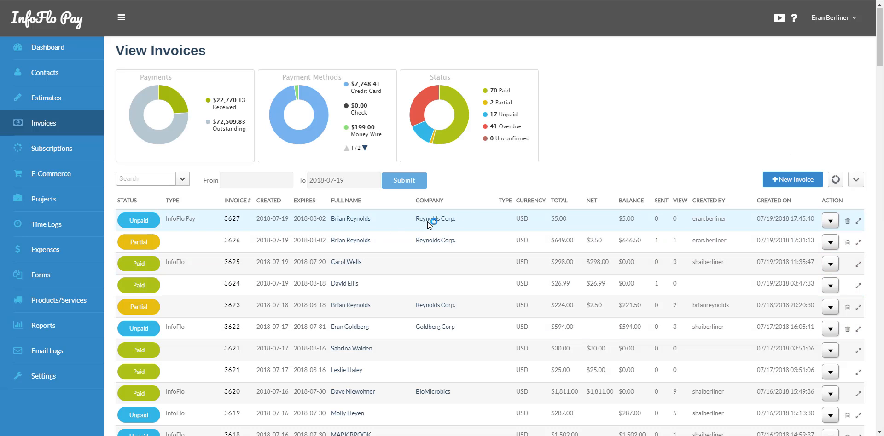
Expand invoice 3627's row, highlight its Last Sent time, and open its Action menu
click(859, 221)
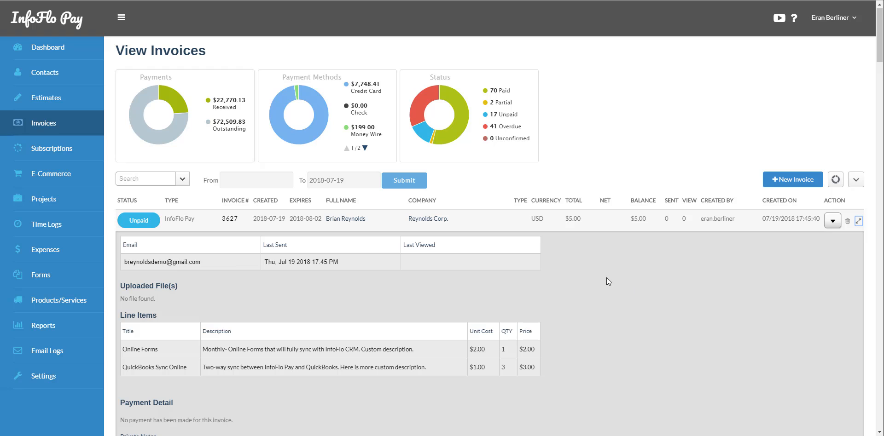
drag(344, 263, 306, 259)
scroll(251, 314, down, 2)
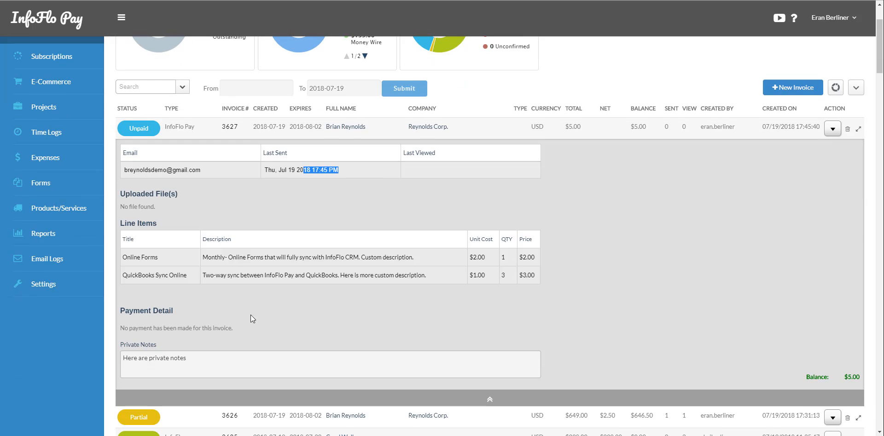
click(832, 130)
click(828, 151)
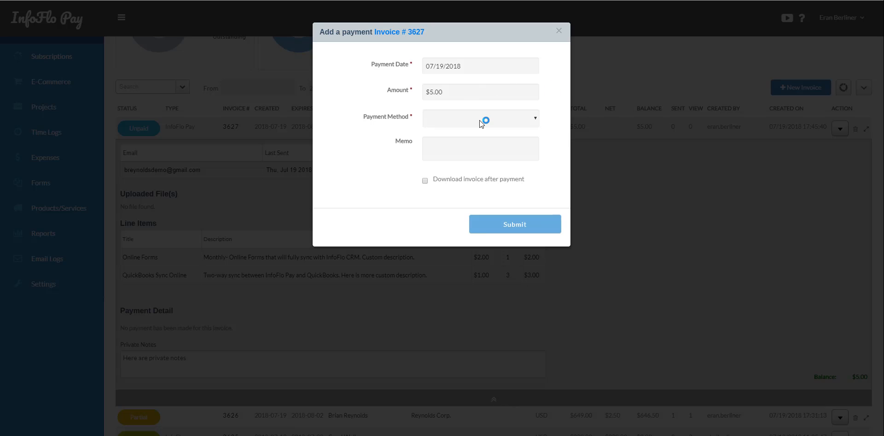
click(479, 120)
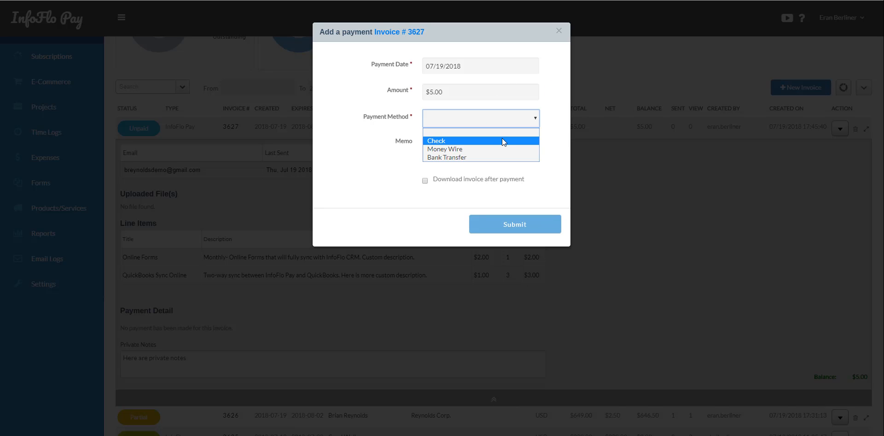
click(559, 33)
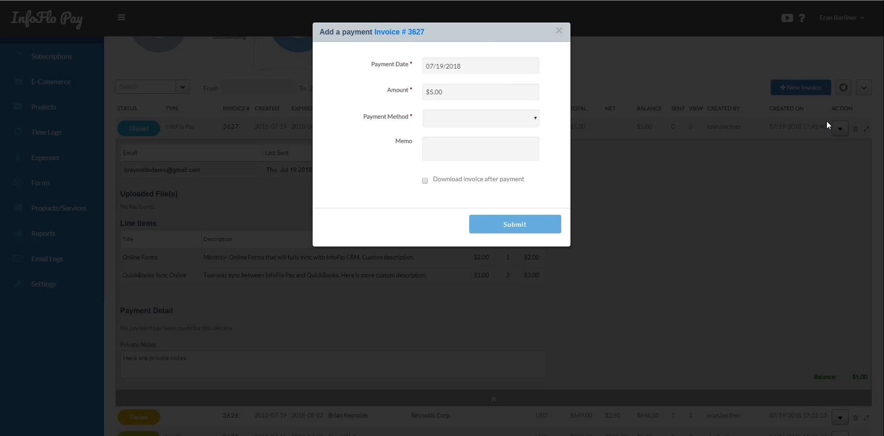
click(832, 129)
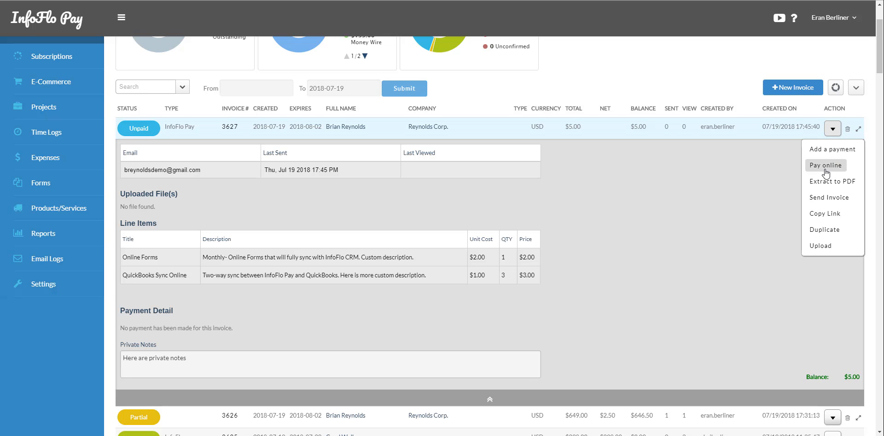
click(824, 164)
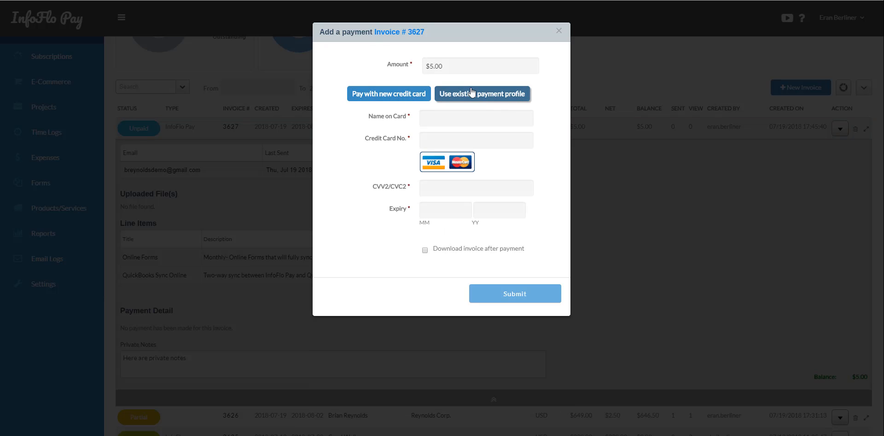
click(483, 95)
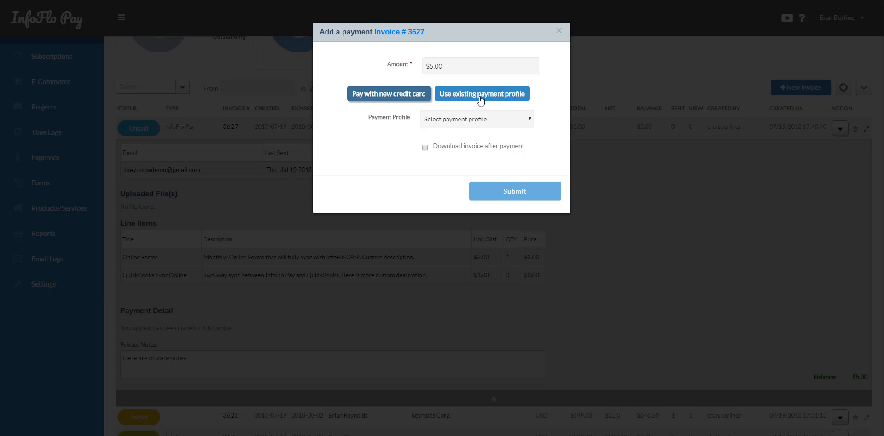
click(482, 119)
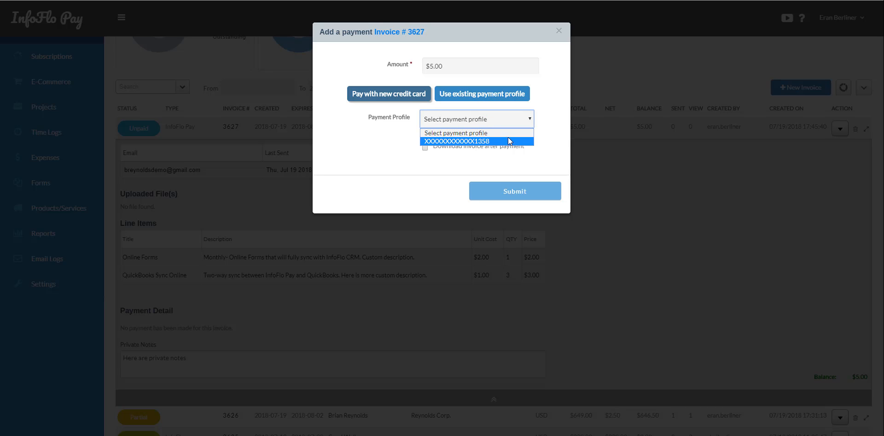
click(558, 31)
click(559, 32)
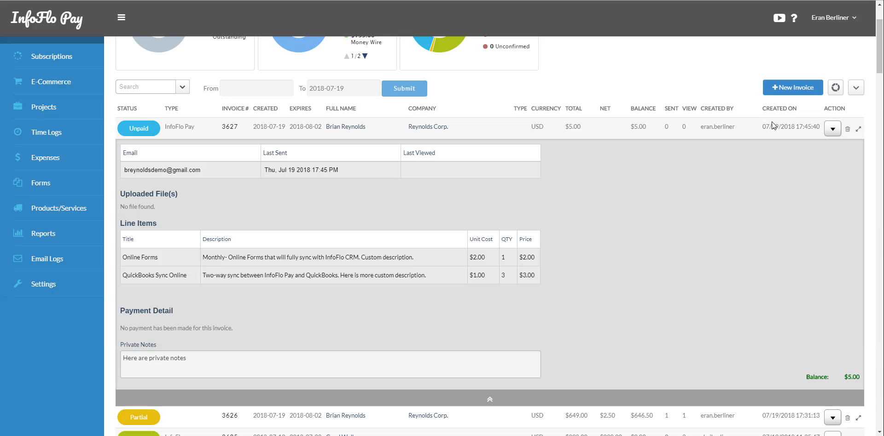
Open the Email Logs page in a new tab
click(833, 129)
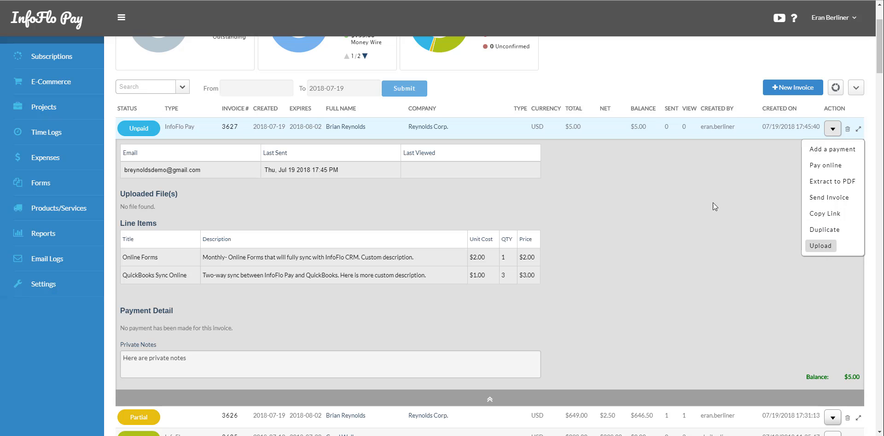
click(672, 195)
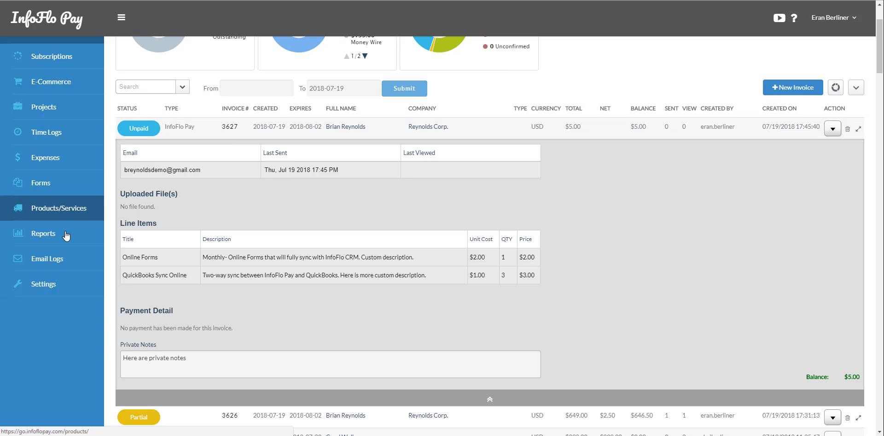
right_click(63, 261)
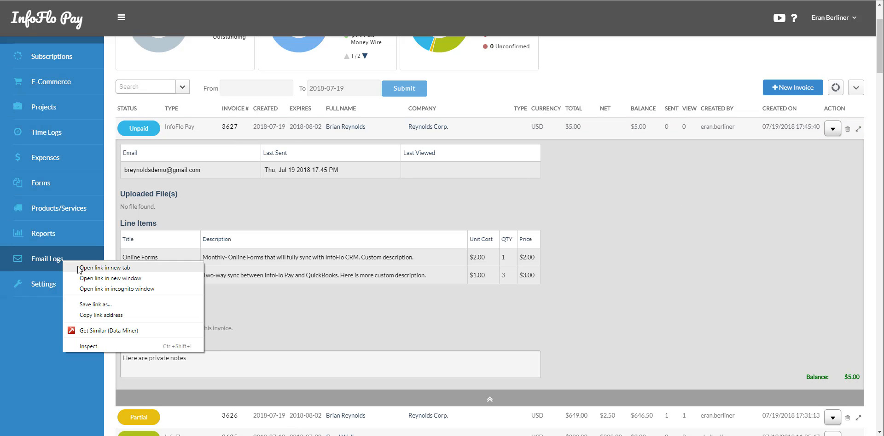
click(78, 267)
key(ctrl+Tab)
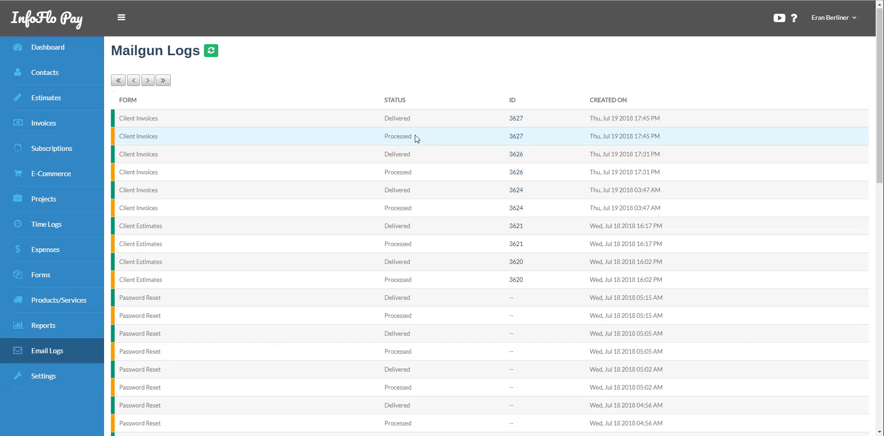
Verify invoice 3627's email shows Processed and Delivered, then check its sent count of 1 in the invoice list
drag(415, 134, 381, 136)
drag(674, 137, 631, 143)
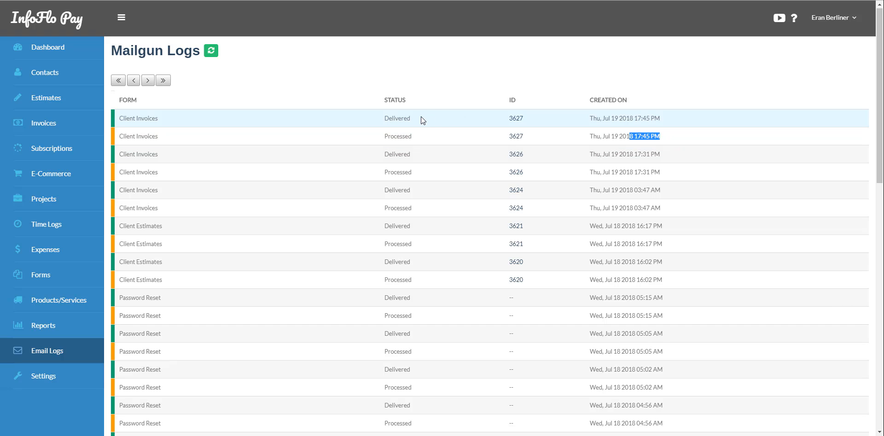
drag(421, 117, 361, 123)
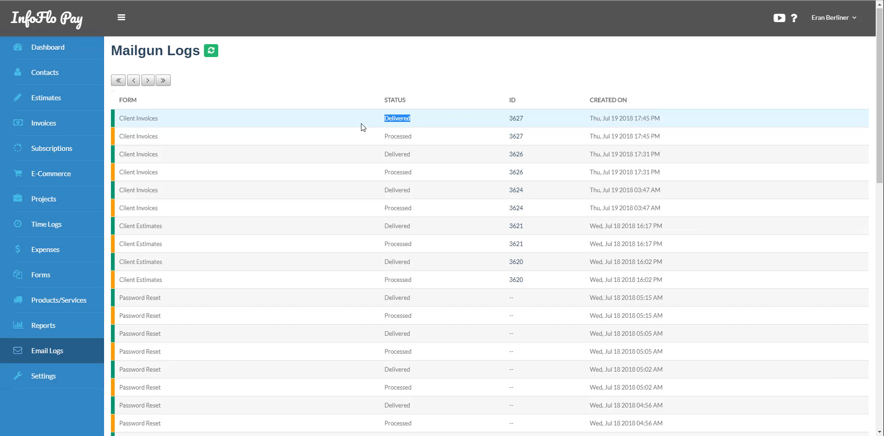
key(ctrl+Tab)
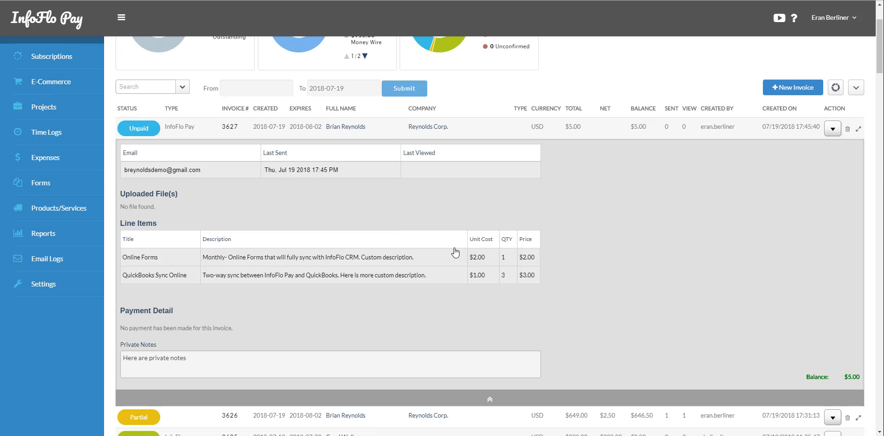
scroll(456, 251, up, 2)
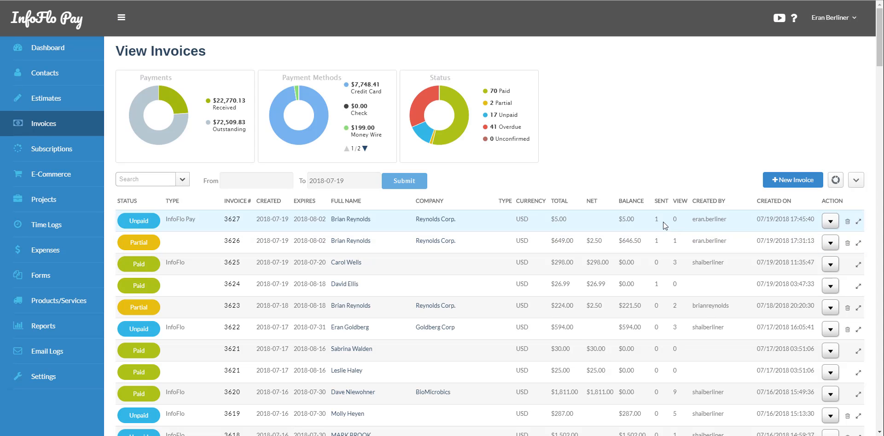
drag(663, 221, 647, 223)
Open the InfoFlo invoice 3627 email in Gmail and preview the attached invoice-3627.pdf
click(261, 435)
click(362, 405)
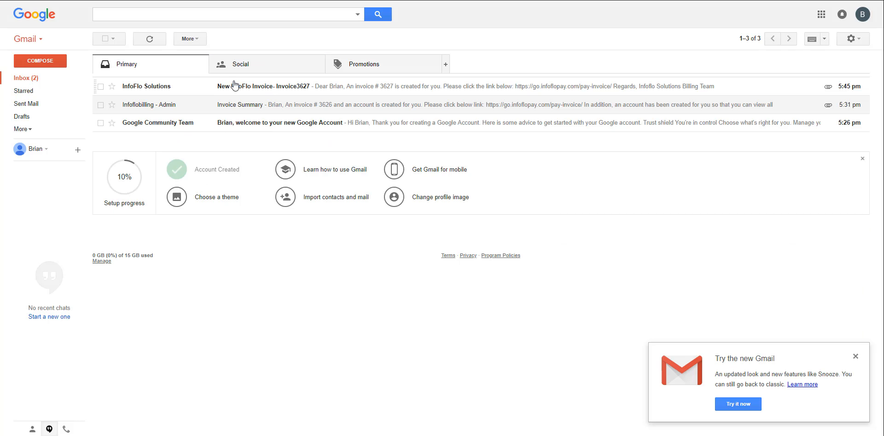
click(261, 87)
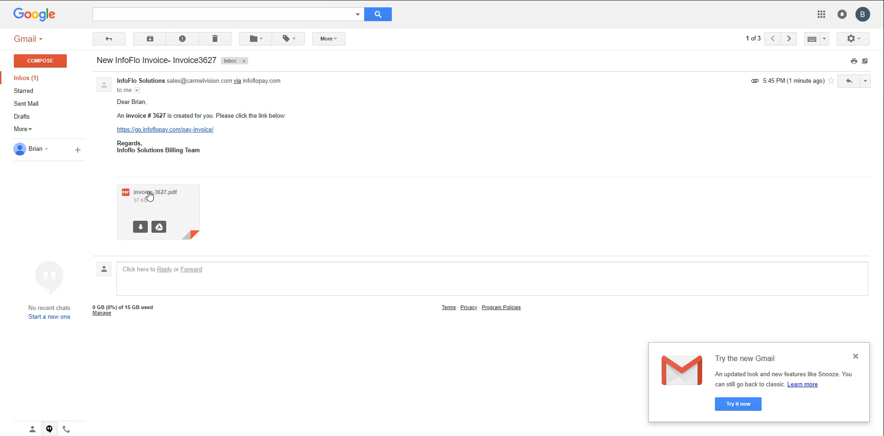
click(149, 197)
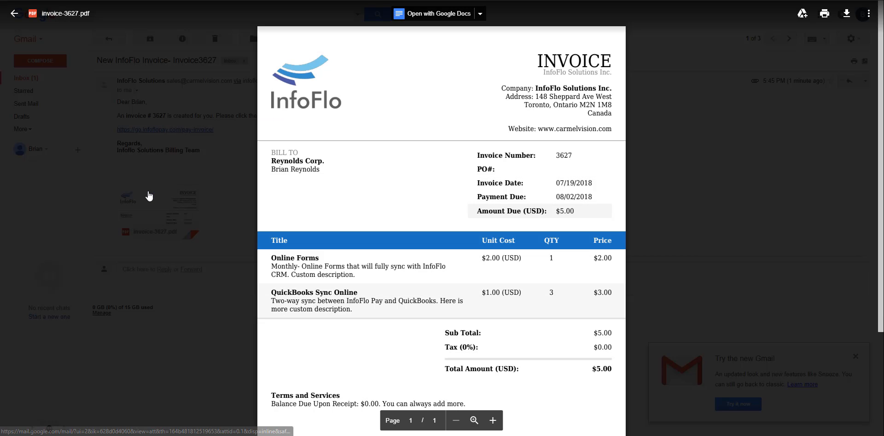
click(687, 166)
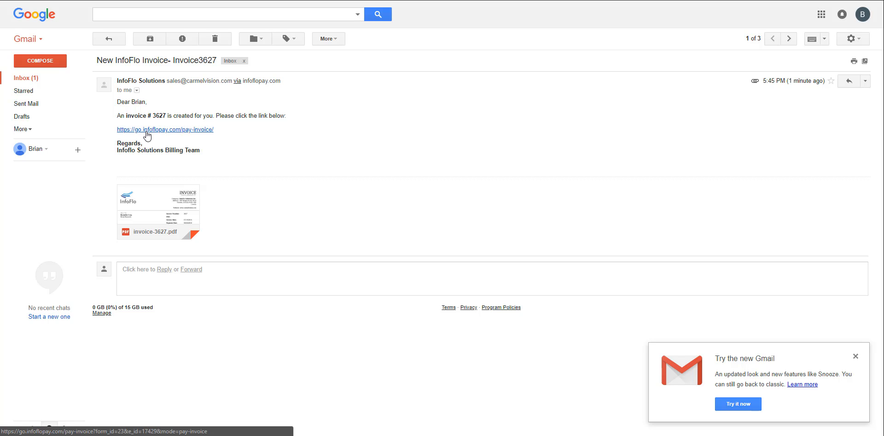
Pay the $5.00 online with the saved card profile, with Download invoice after payment ticked
click(147, 130)
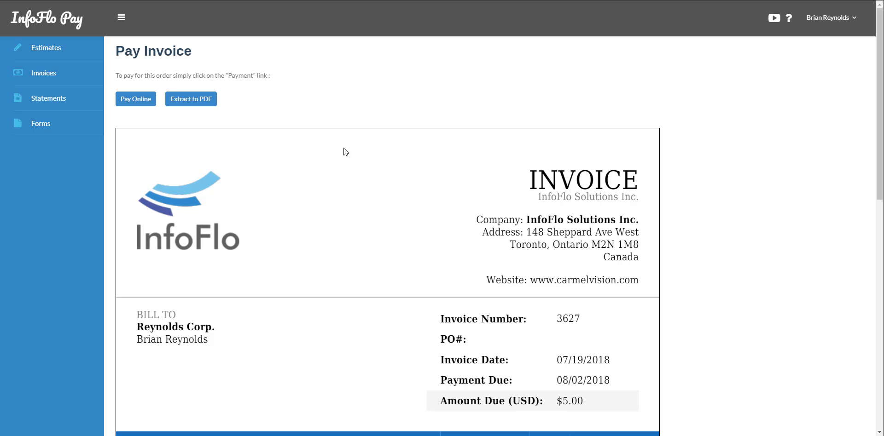
scroll(244, 65, down, 1)
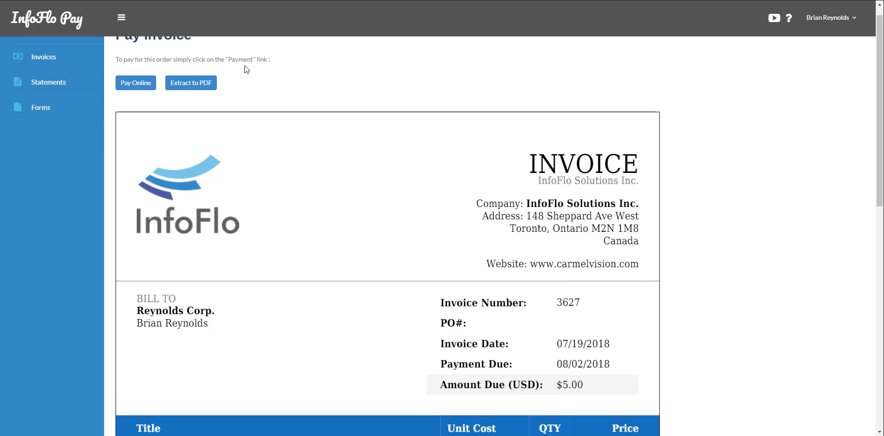
click(135, 85)
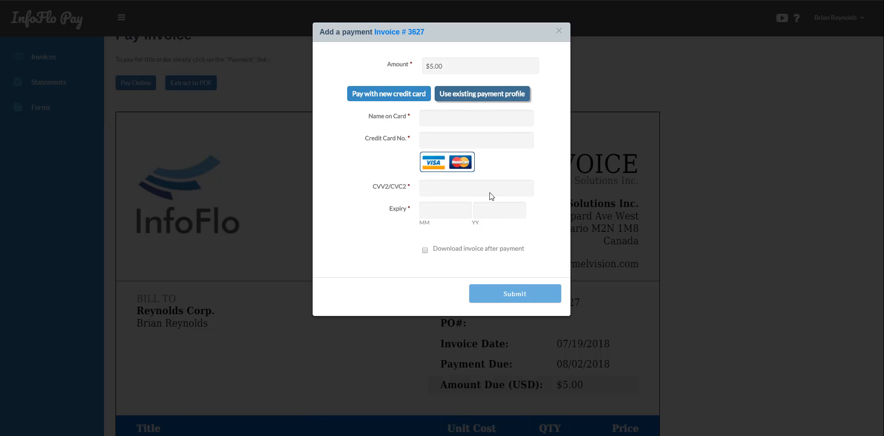
click(478, 93)
click(493, 120)
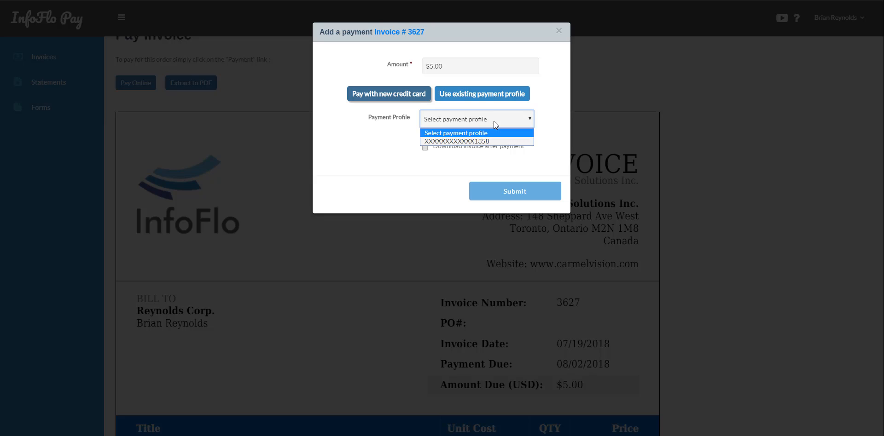
click(503, 141)
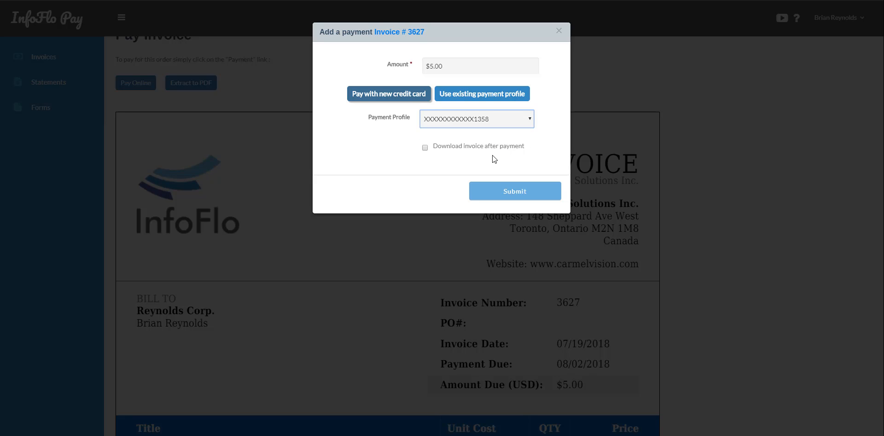
click(424, 147)
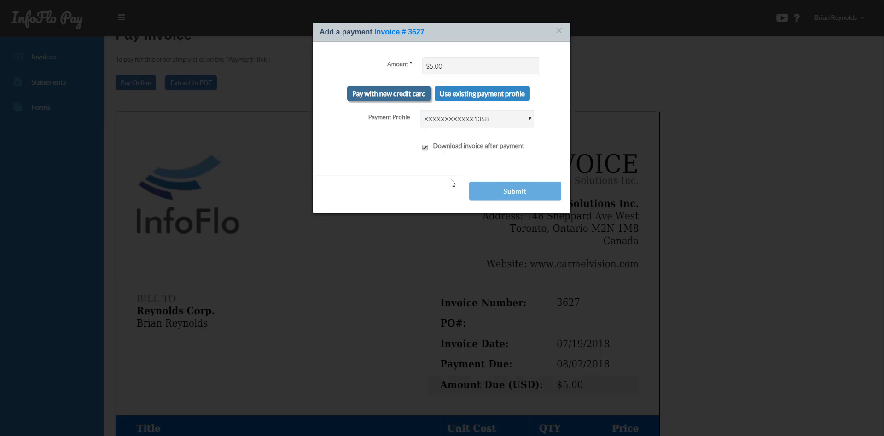
click(510, 192)
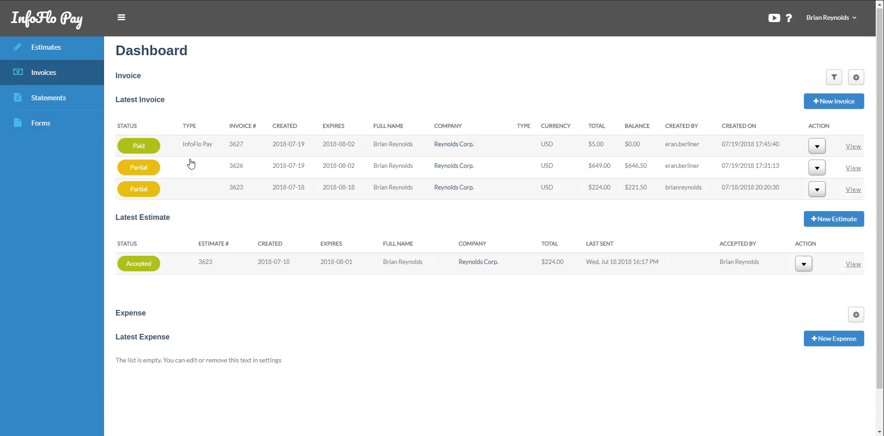
Extract invoice 3627 to PDF from the Invoices list and view the downloaded Paid invoice-3627.pdf
click(40, 78)
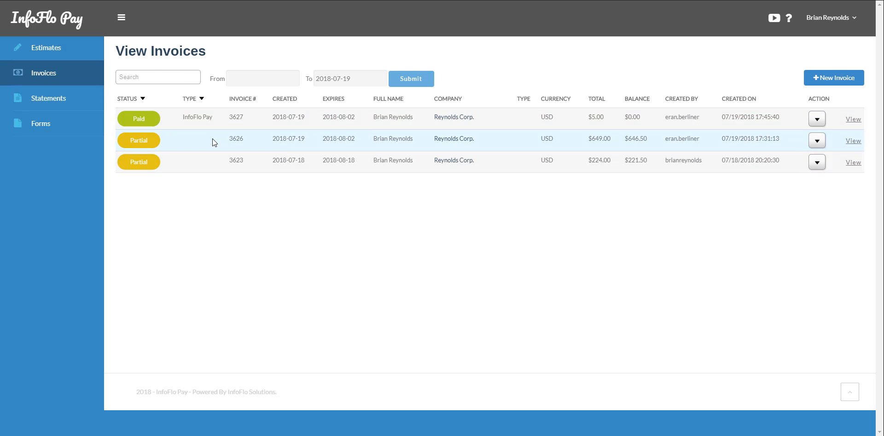
click(817, 120)
click(822, 139)
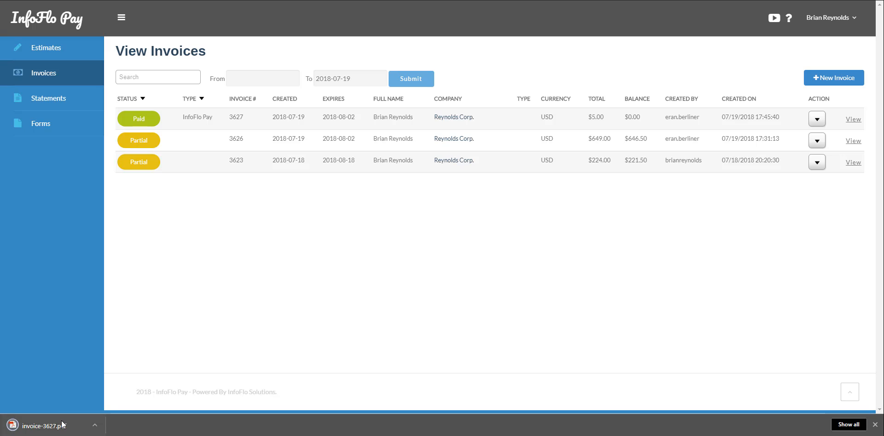
click(61, 423)
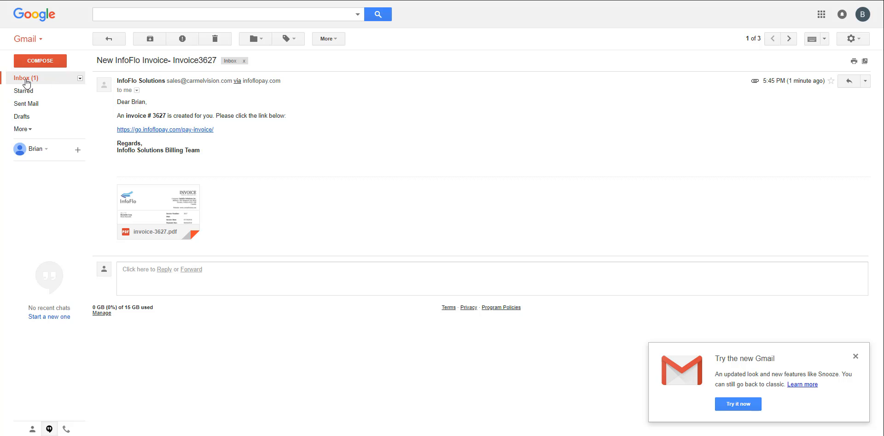
click(26, 78)
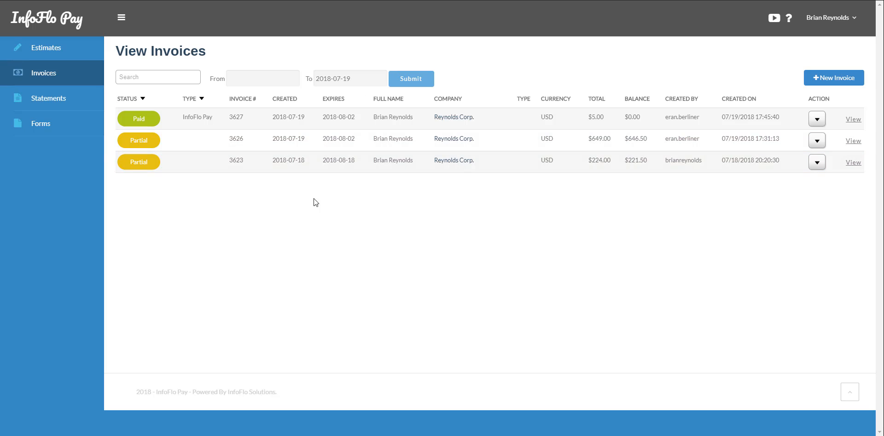
Start an online payment for invoice 3626, then cancel it without paying
click(817, 141)
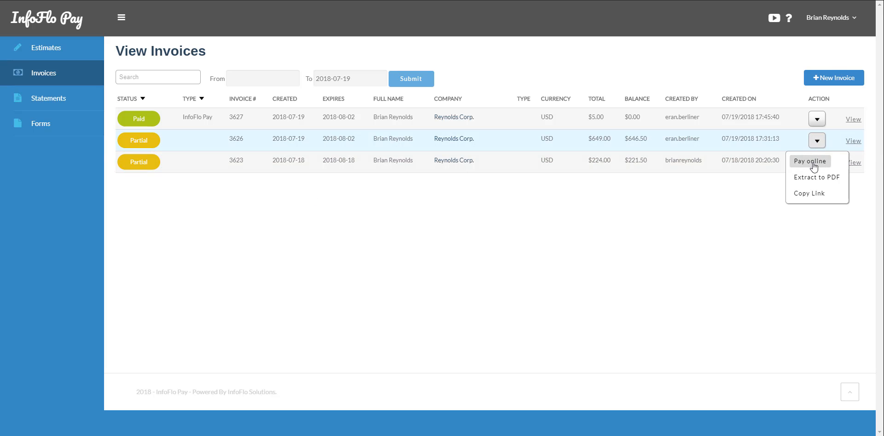
click(813, 162)
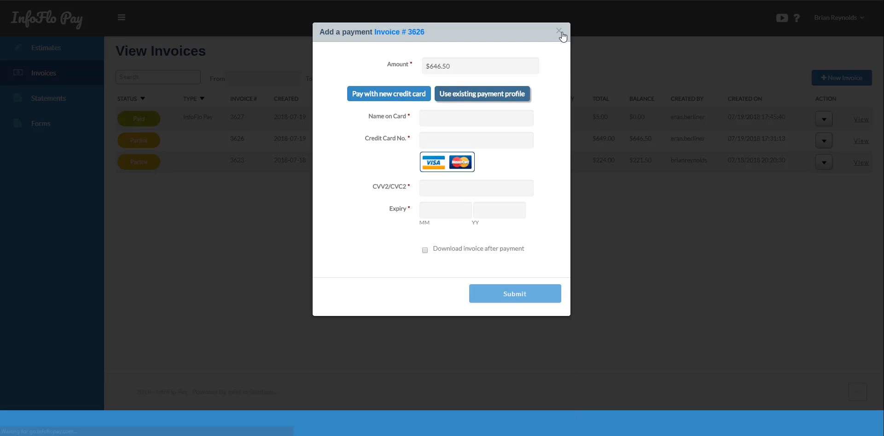
click(559, 32)
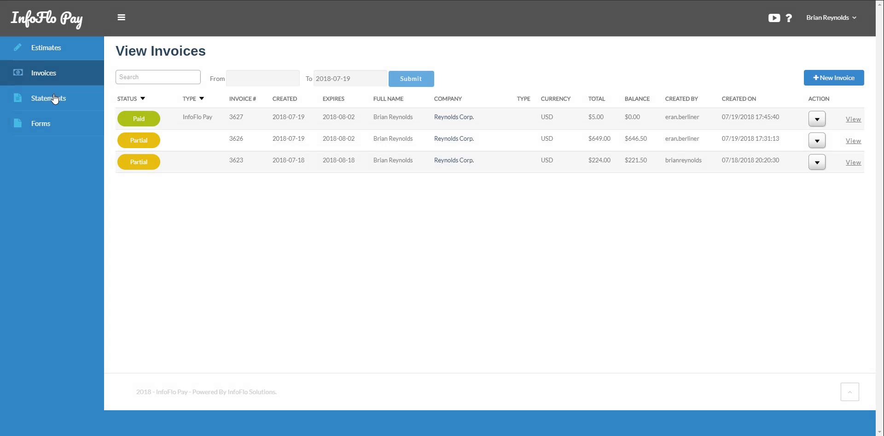
Open the Statement of Account and review invoices 3623, 3626 and 3627 with $868.00 due
click(46, 55)
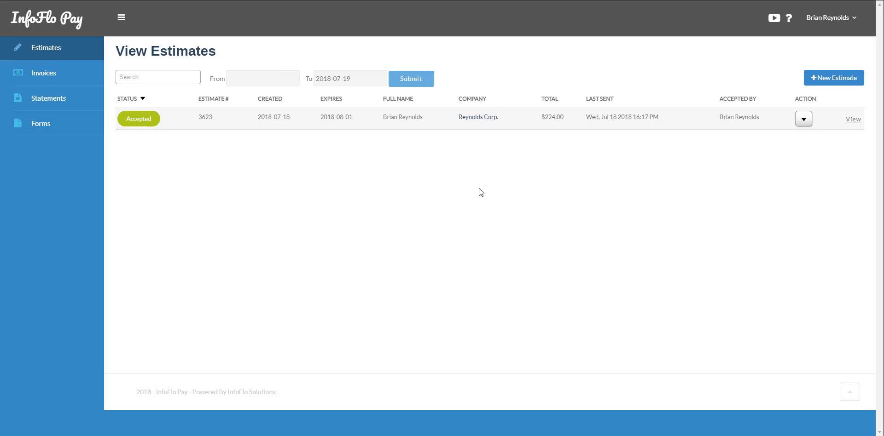
click(49, 98)
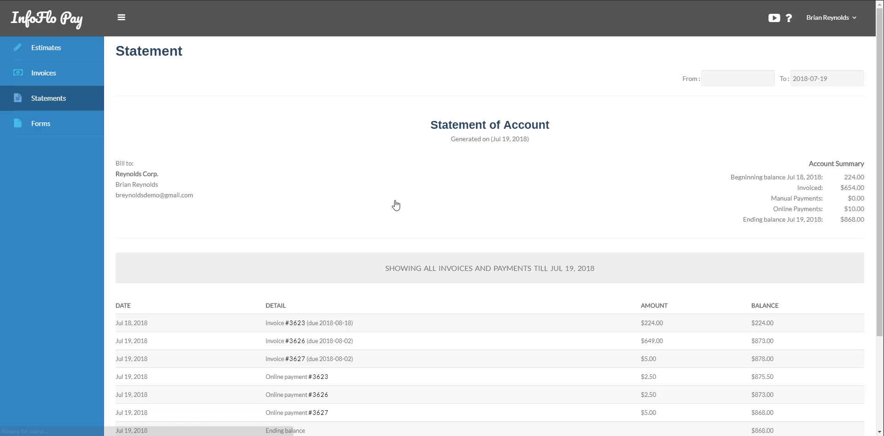
scroll(404, 230, down, 3)
scroll(405, 230, up, 2)
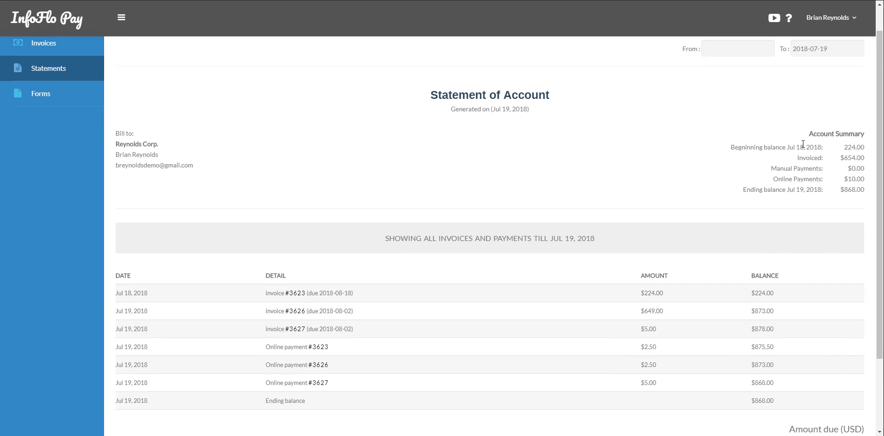
scroll(346, 205, down, 2)
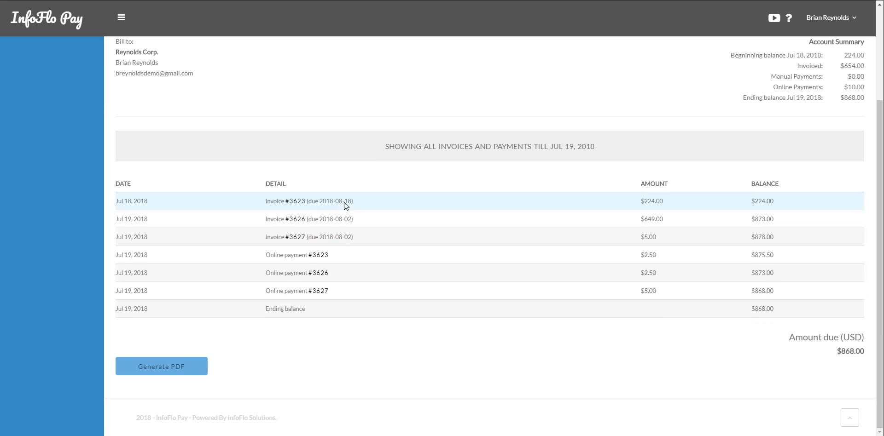